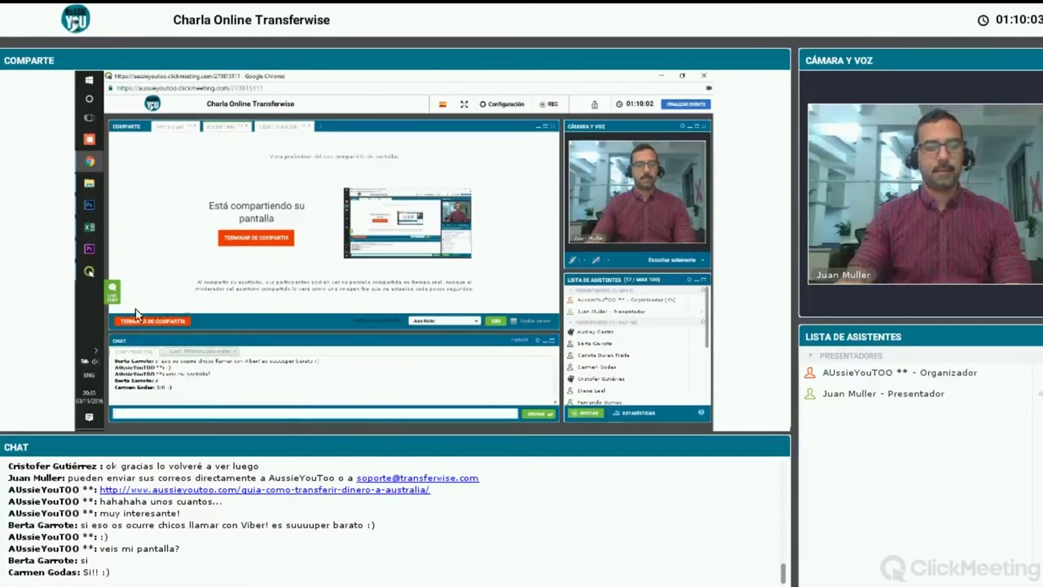
Switch to the TransferWise browser window and set the sending currency of the transfer to EUR.
mouse_move(90, 164)
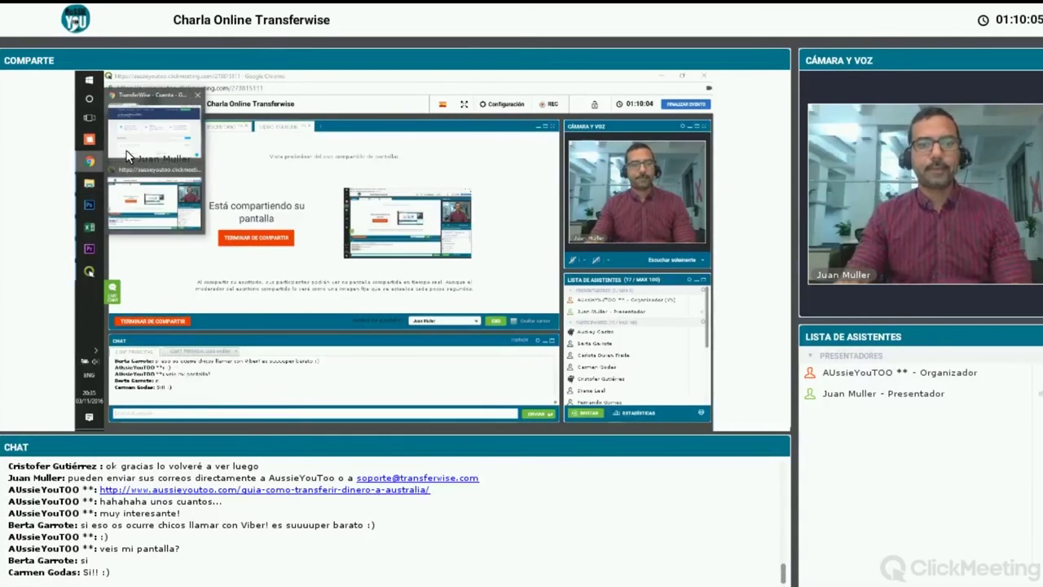
left_click(118, 142)
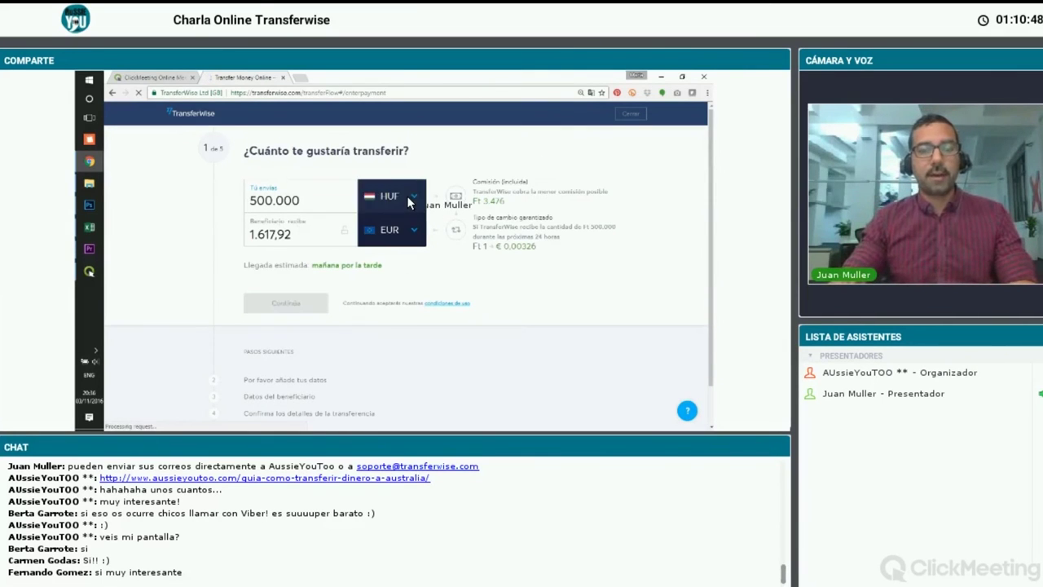
left_click(409, 203)
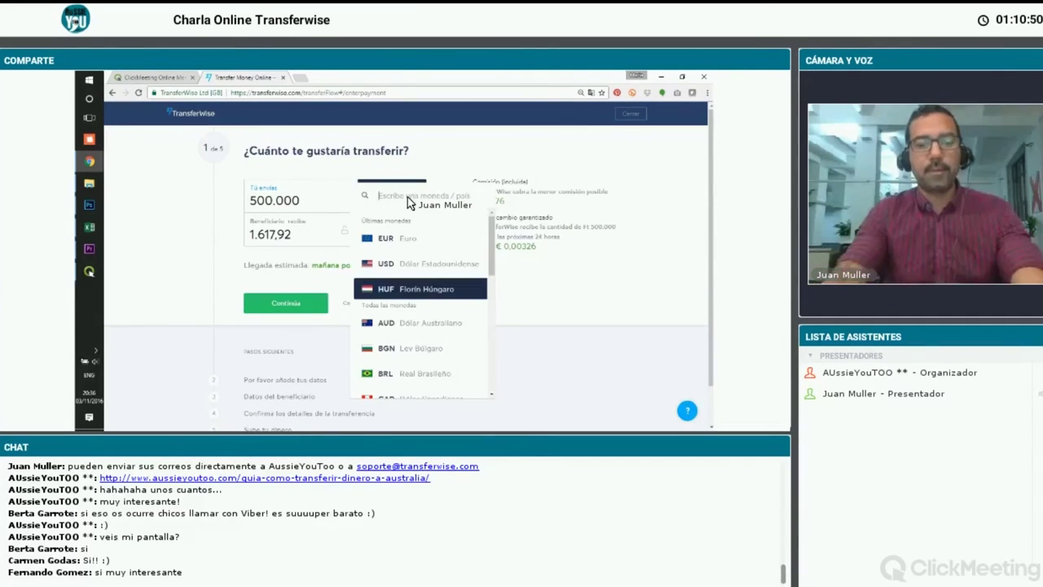
type("eur")
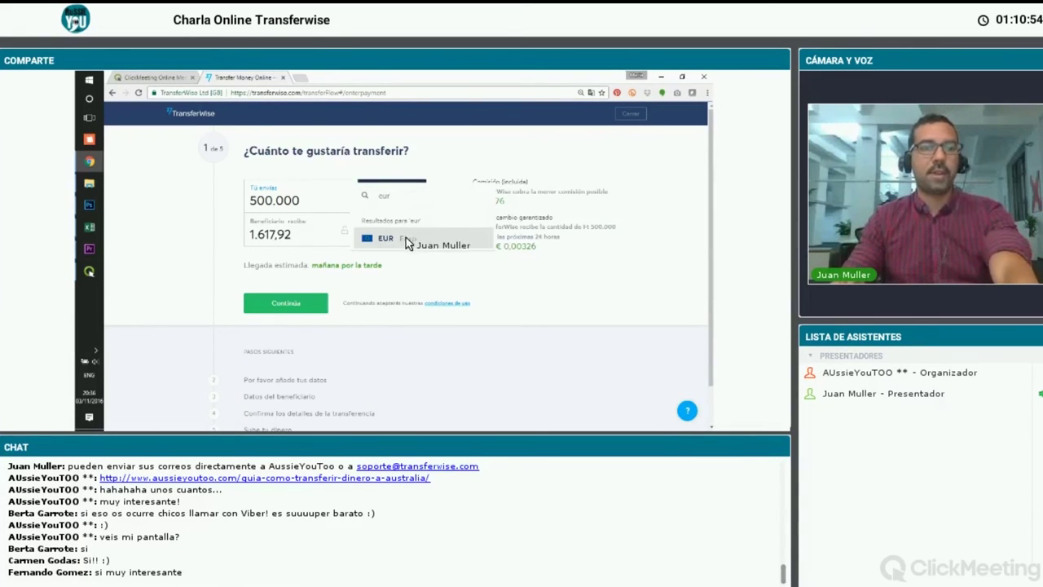
left_click(405, 238)
Set the recipient's currency to AUD and the amount to send to 100.
left_click(418, 236)
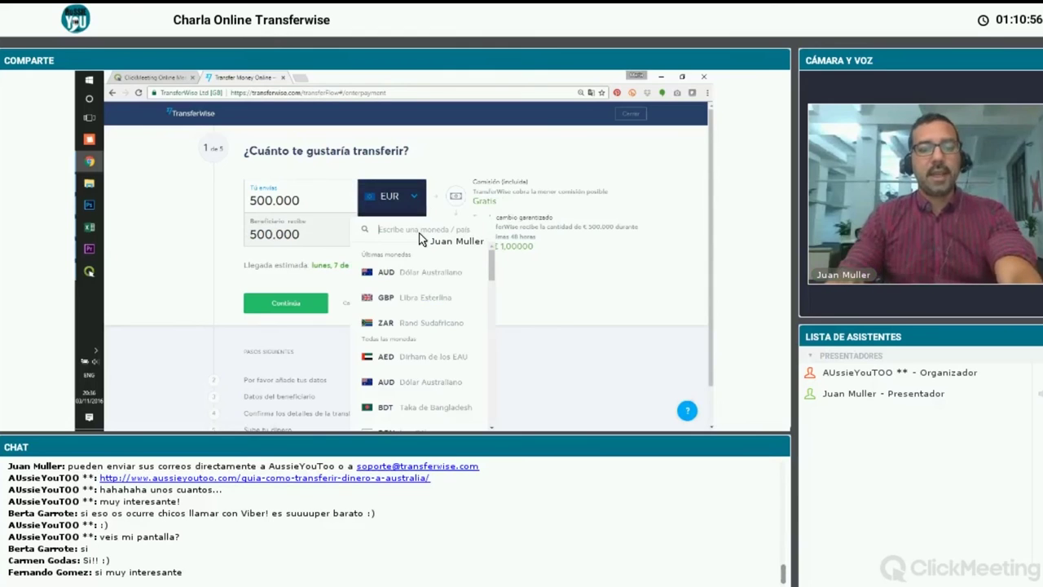
scroll(420, 239, "down", 2)
type("aud")
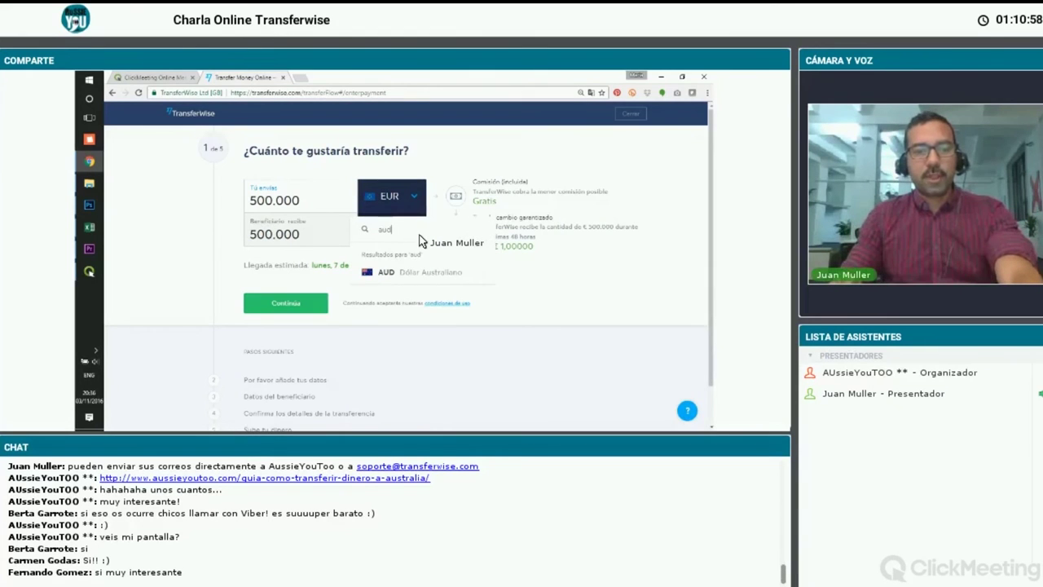
left_click(416, 271)
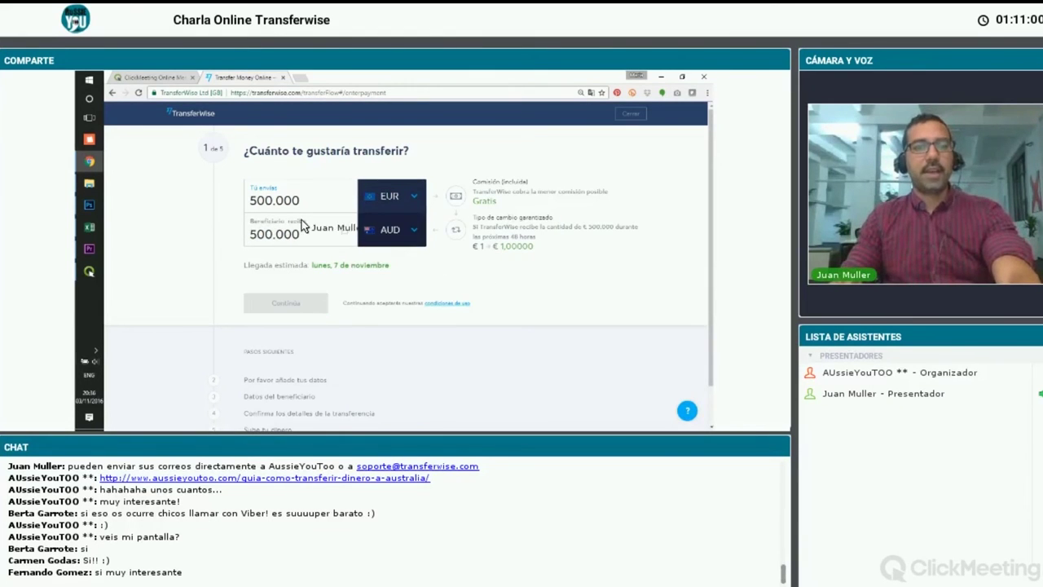
double_click(280, 202)
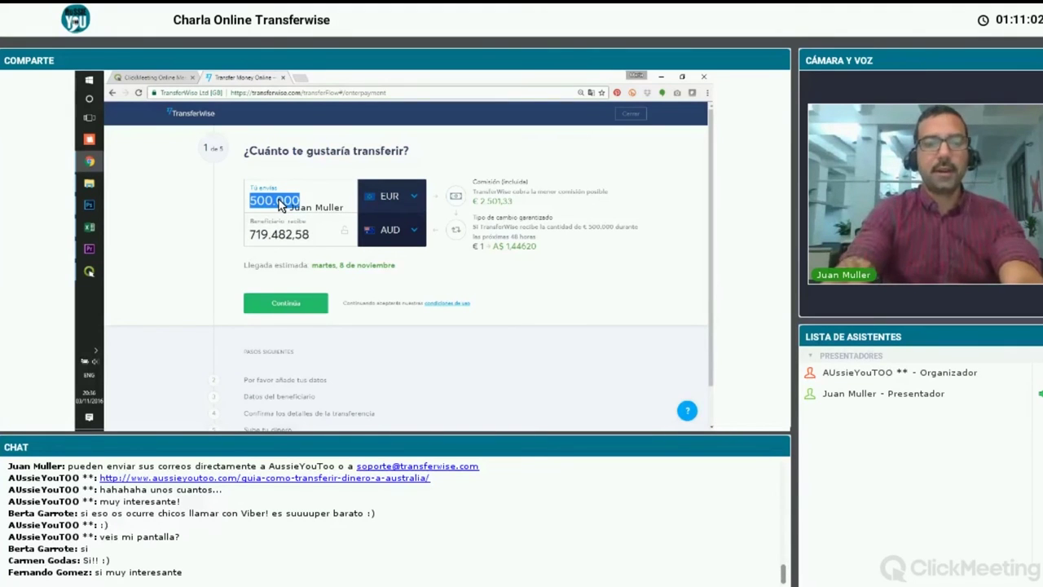
type("100")
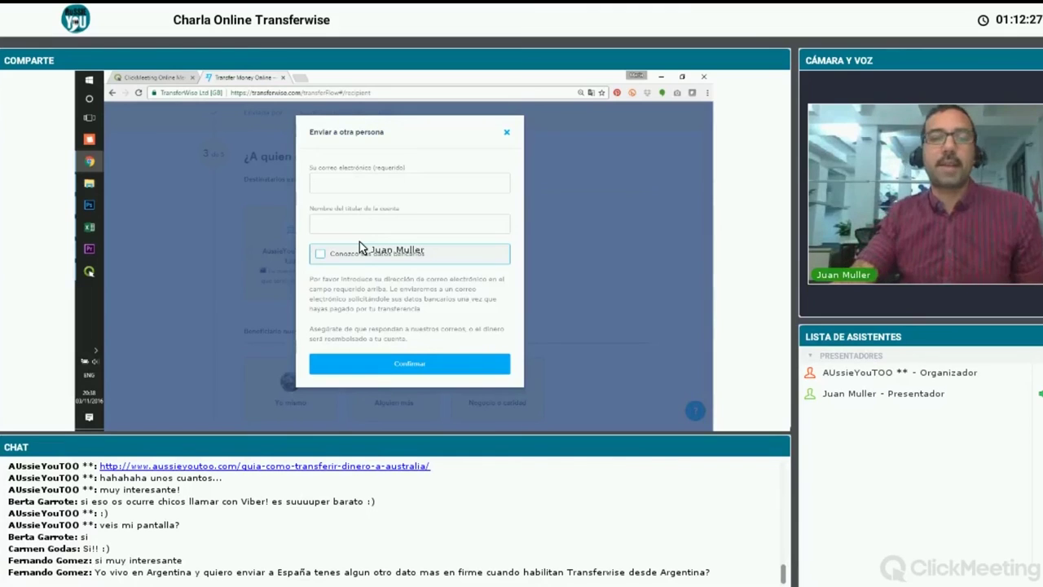
Examine the new-recipient forms for another person and for a business or charity, closing each one without filling it in.
left_click(375, 189)
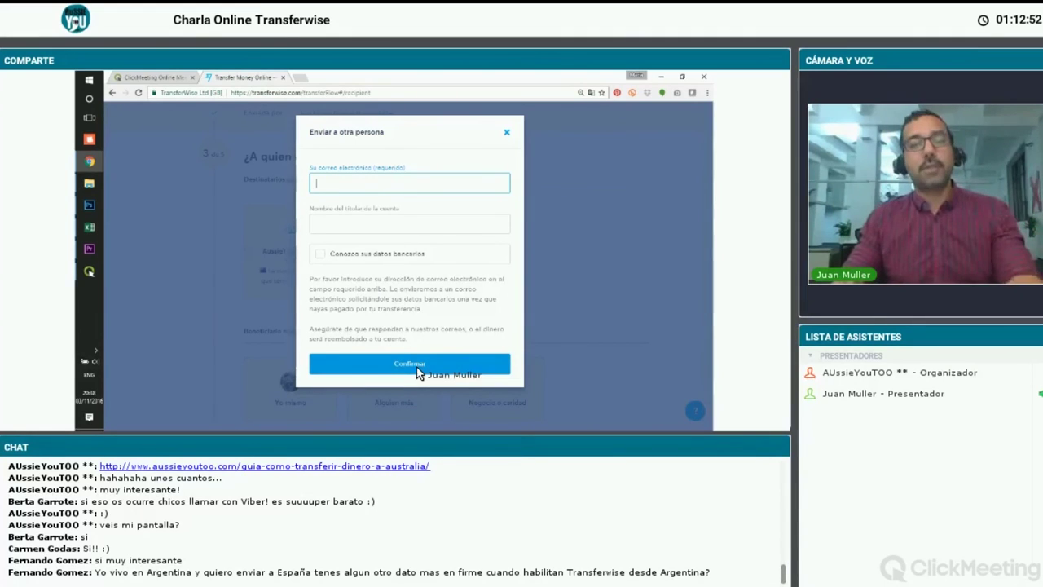
left_click(506, 131)
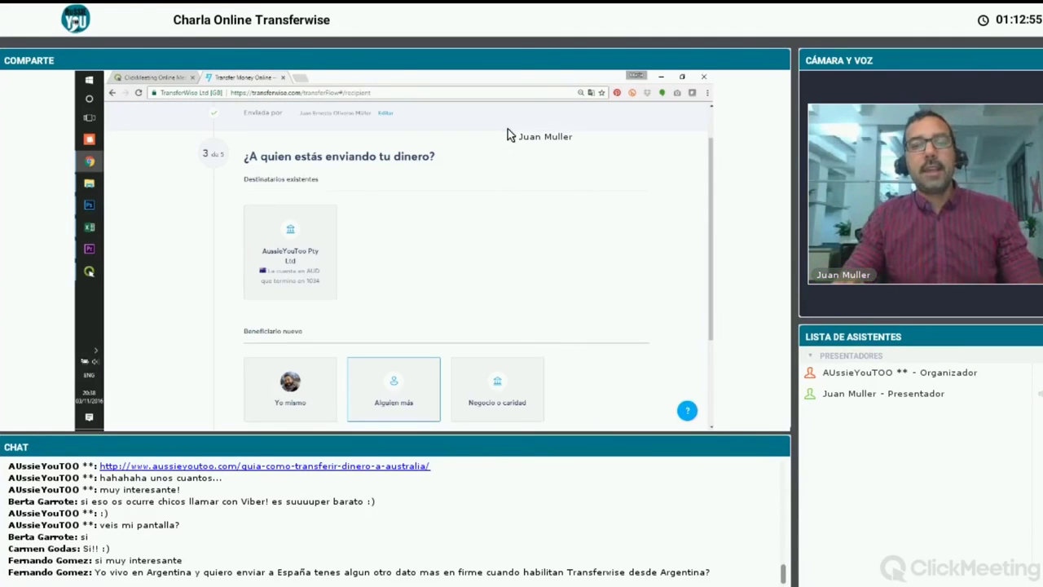
left_click(505, 389)
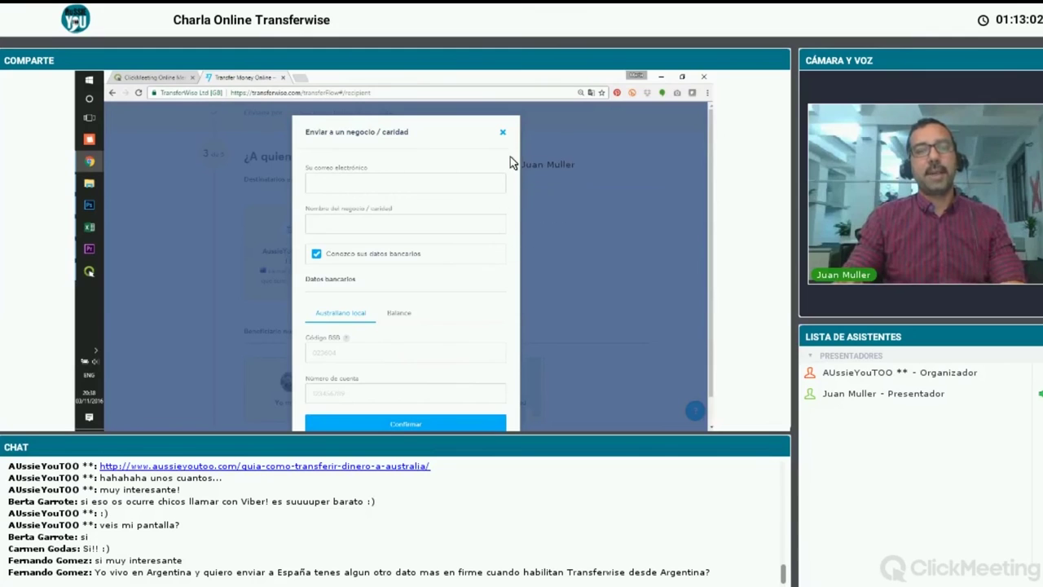
left_click(503, 133)
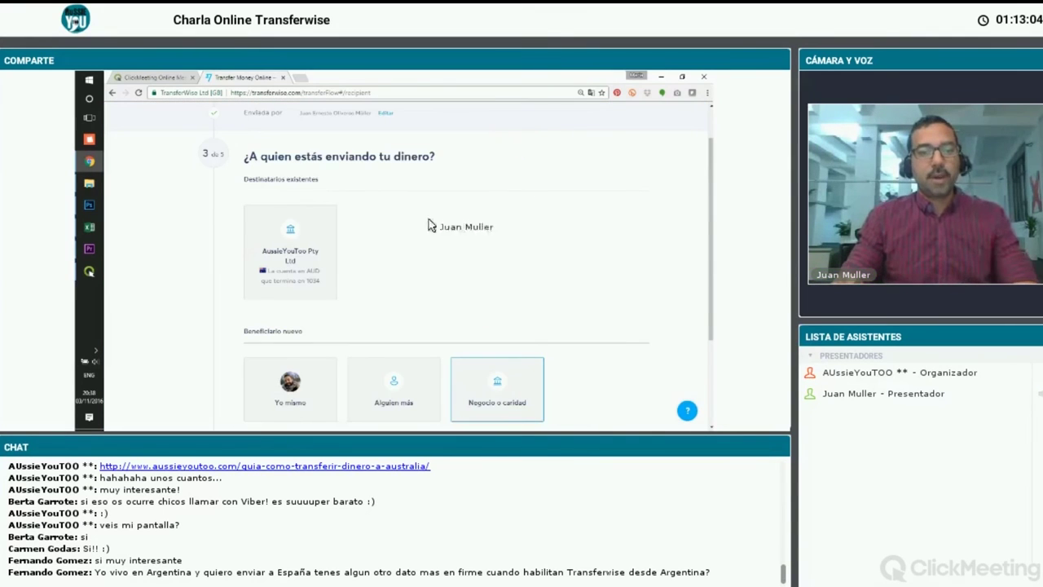
Choose the existing recipient AussieYouToo Pty Ltd and confirm the transfer details with the reference "pagos registro test test".
left_click(318, 278)
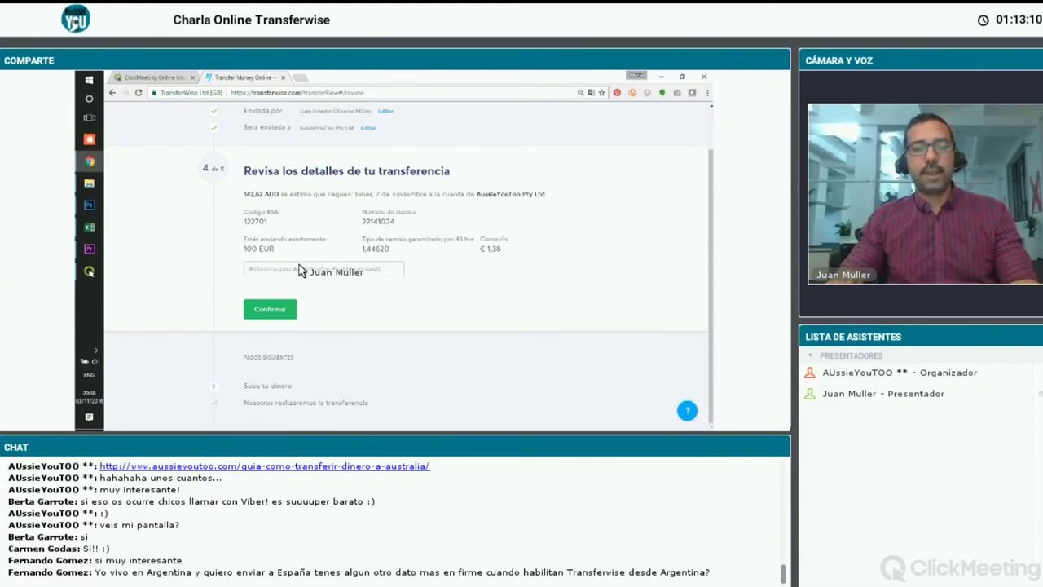
left_click(299, 273)
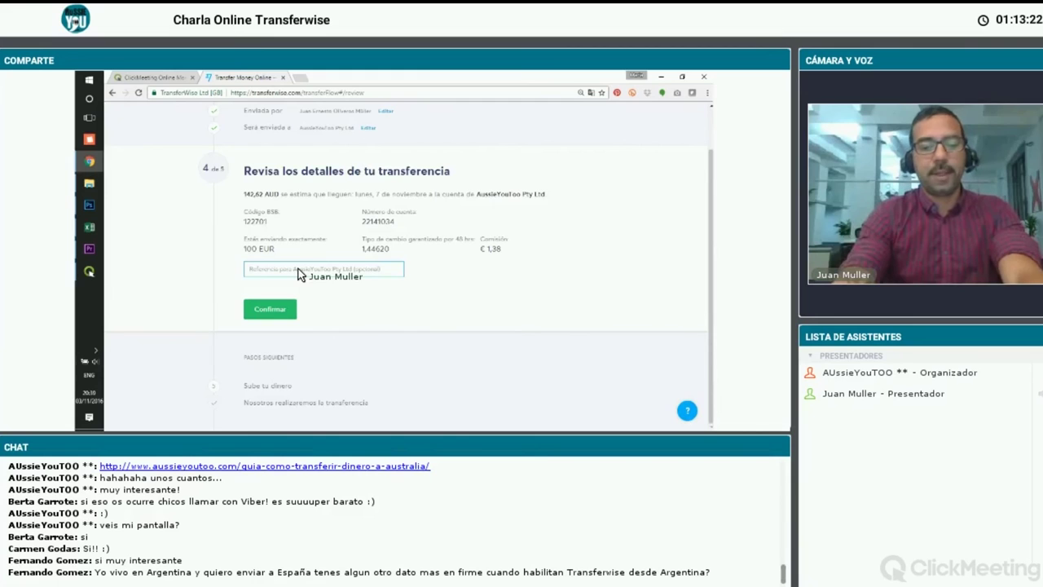
type("pago ref")
type("gistro test test")
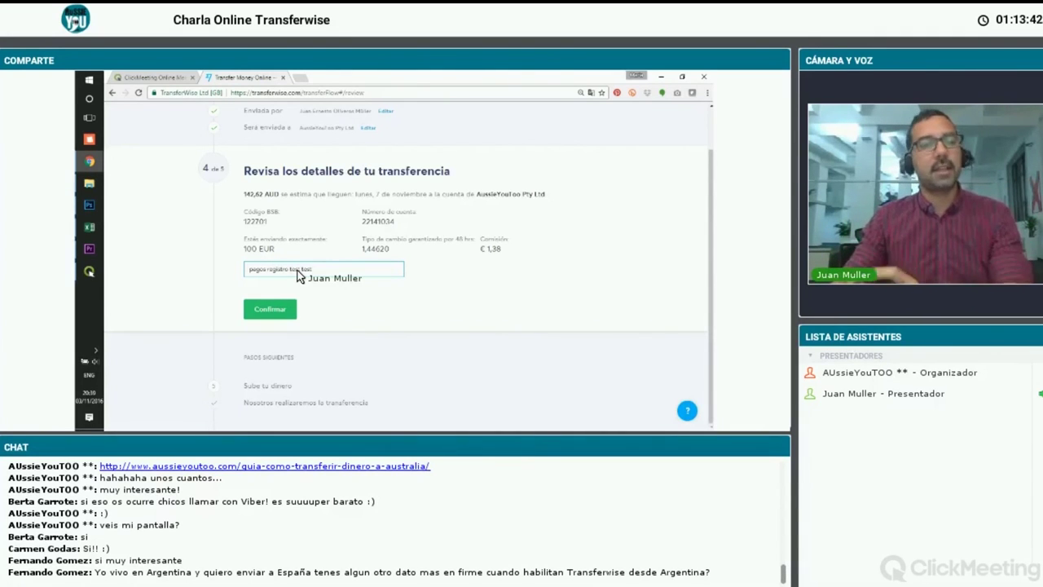
left_click(282, 308)
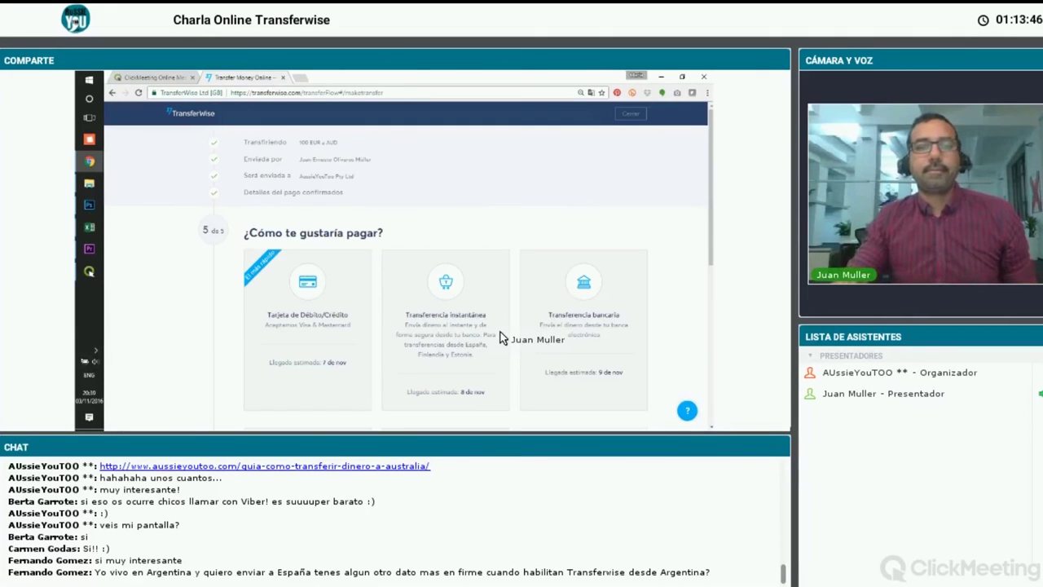
Review the available payment methods and examine the expiry date and CVC fields of the debit/credit card form.
scroll(612, 186, "down", 1)
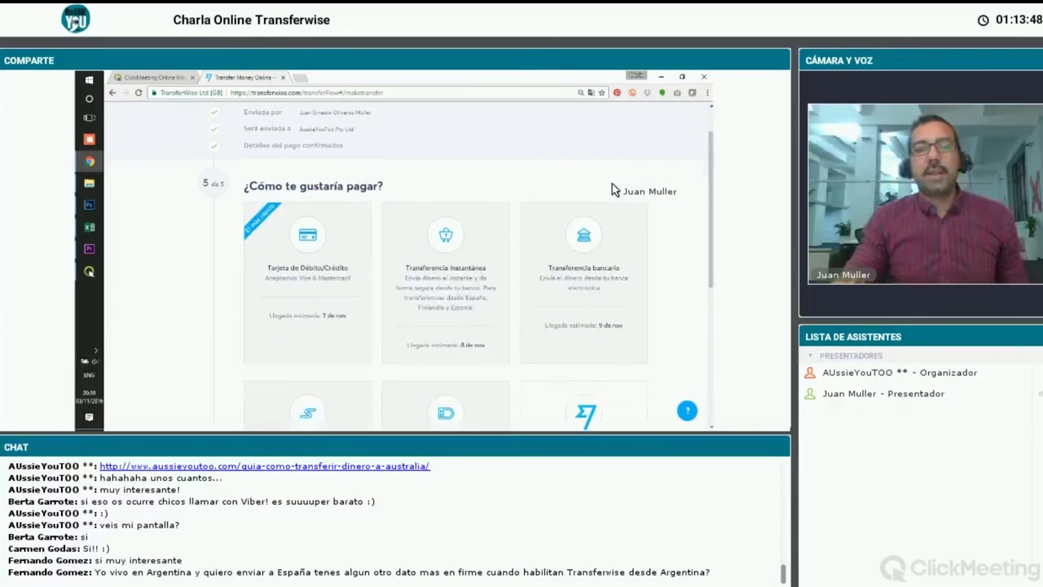
scroll(613, 183, "down", 1)
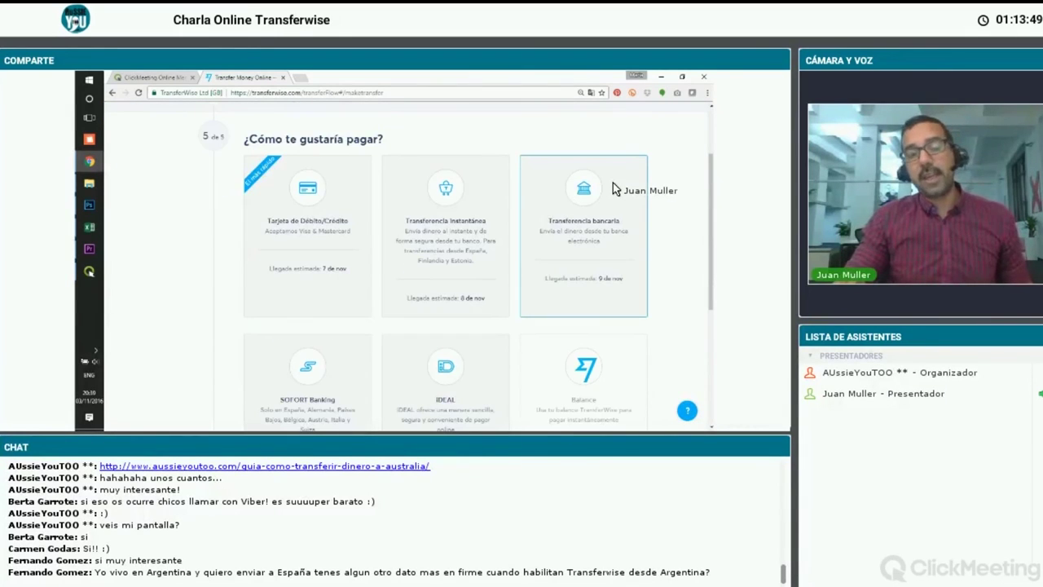
left_click(309, 201)
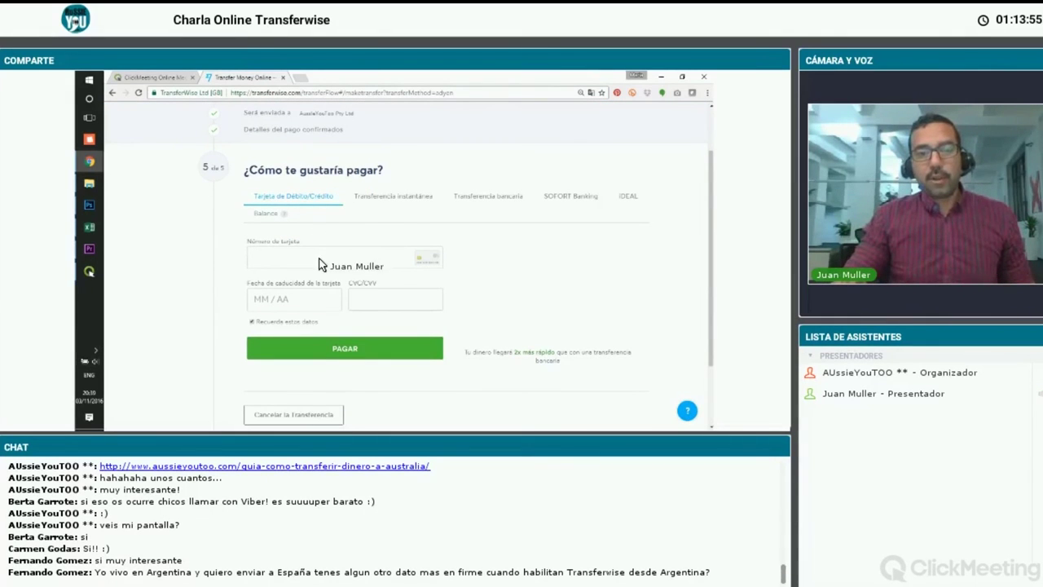
left_click(298, 299)
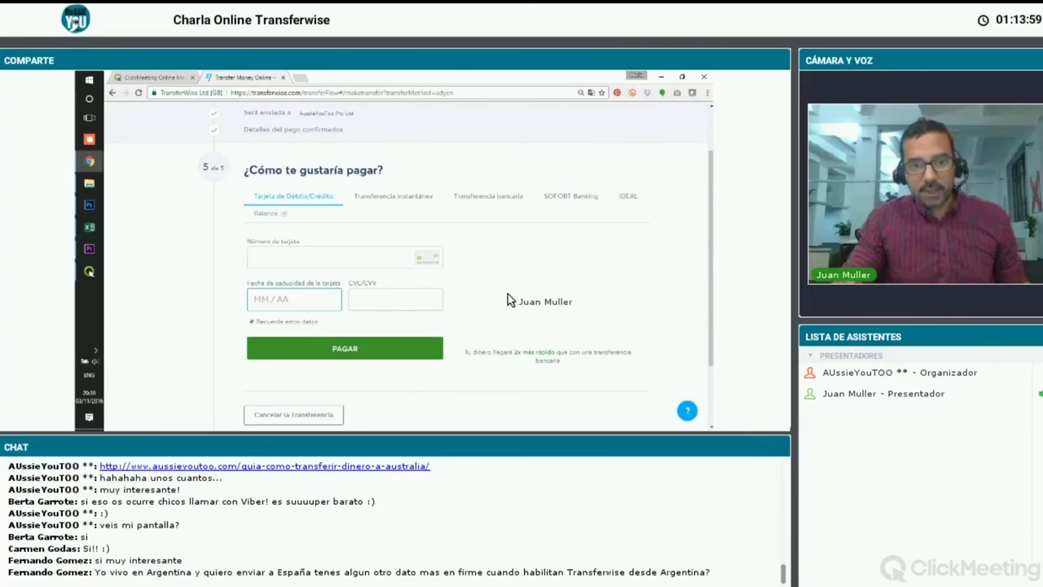
left_click(392, 304)
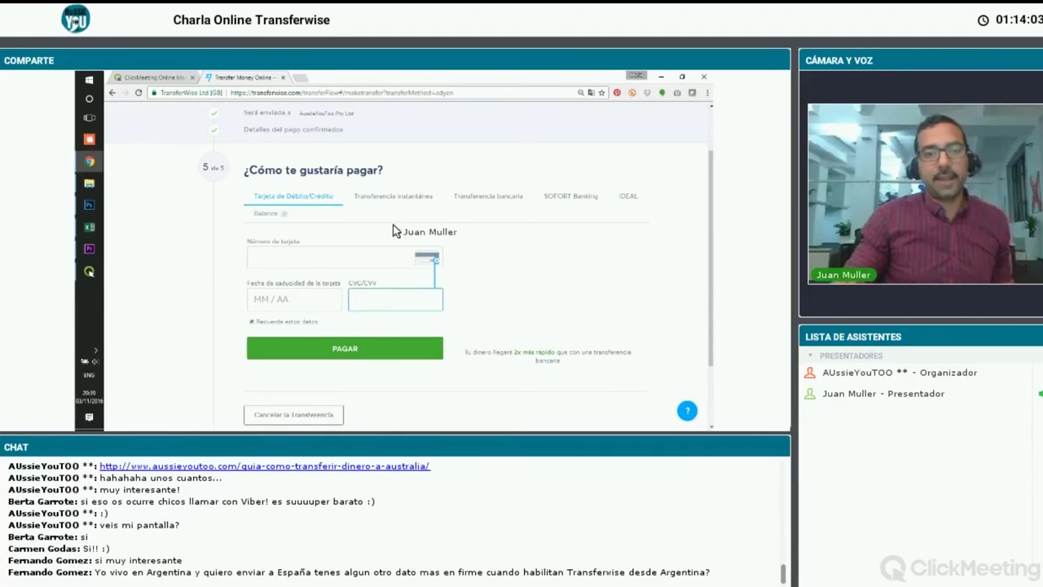
Show the instant transfer payment option and select BBVA among the Spanish banks to view its login form.
left_click(392, 198)
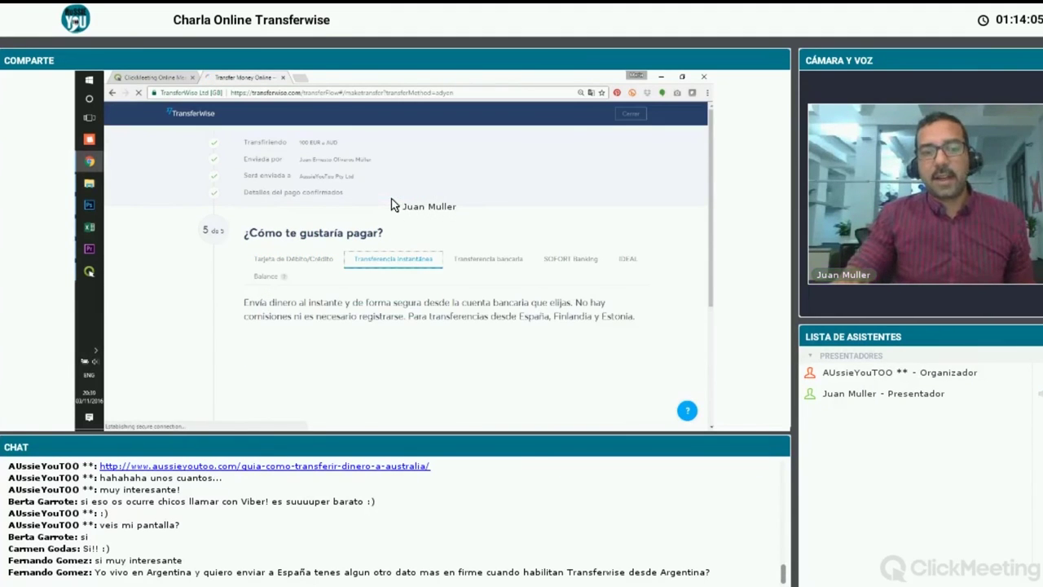
scroll(505, 220, "down", 1)
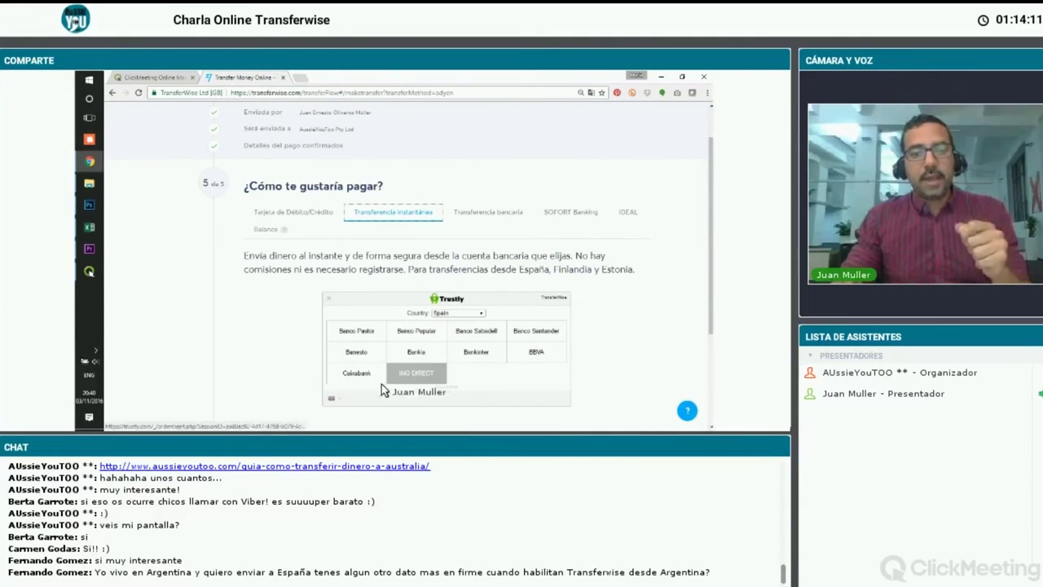
left_click(544, 355)
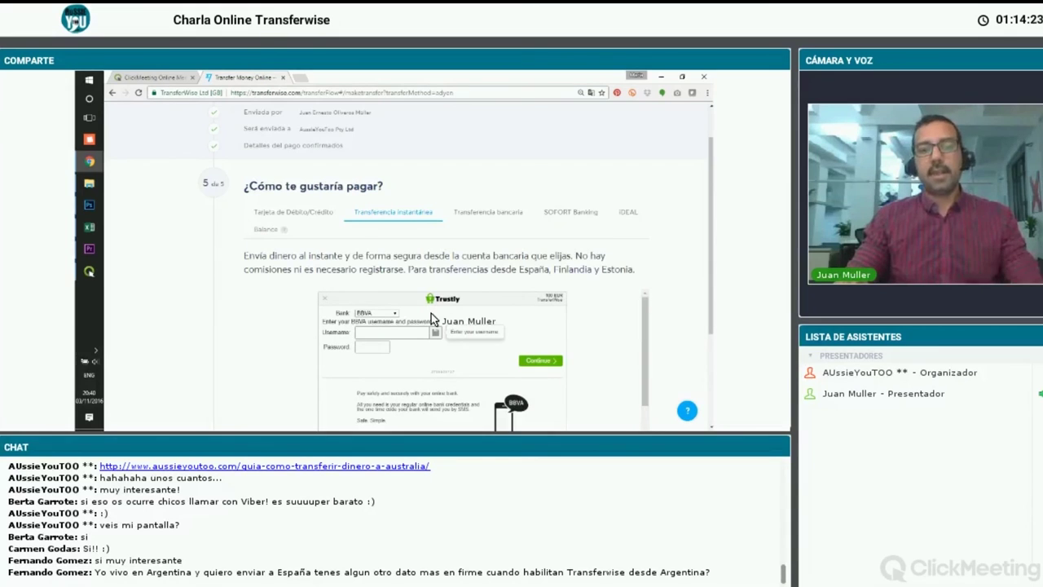
Show the bank transfer payment option and examine the BIC/SWIFT code among TransferWise's account details.
left_click(505, 214)
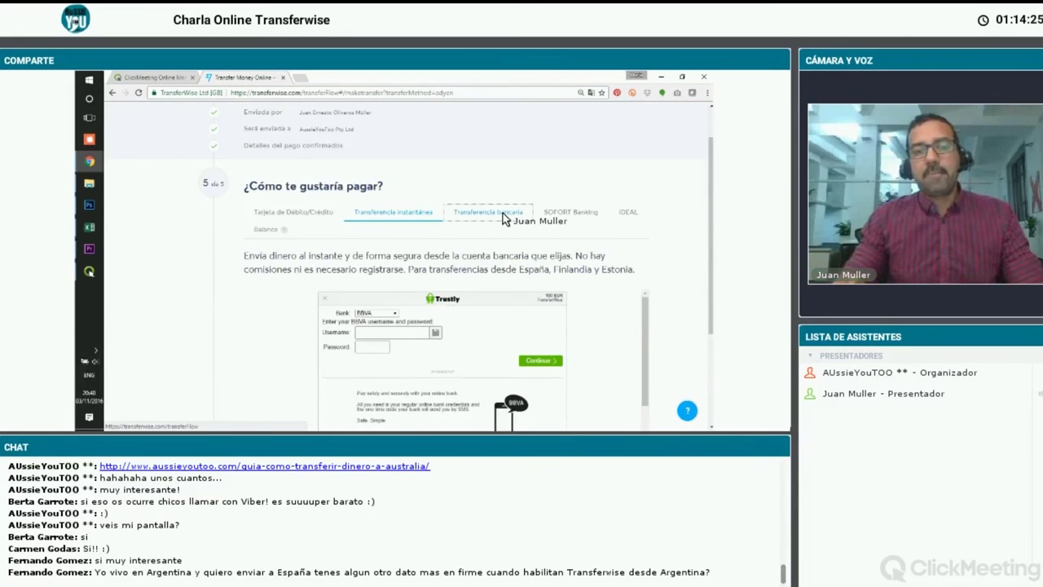
scroll(504, 217, "down", 1)
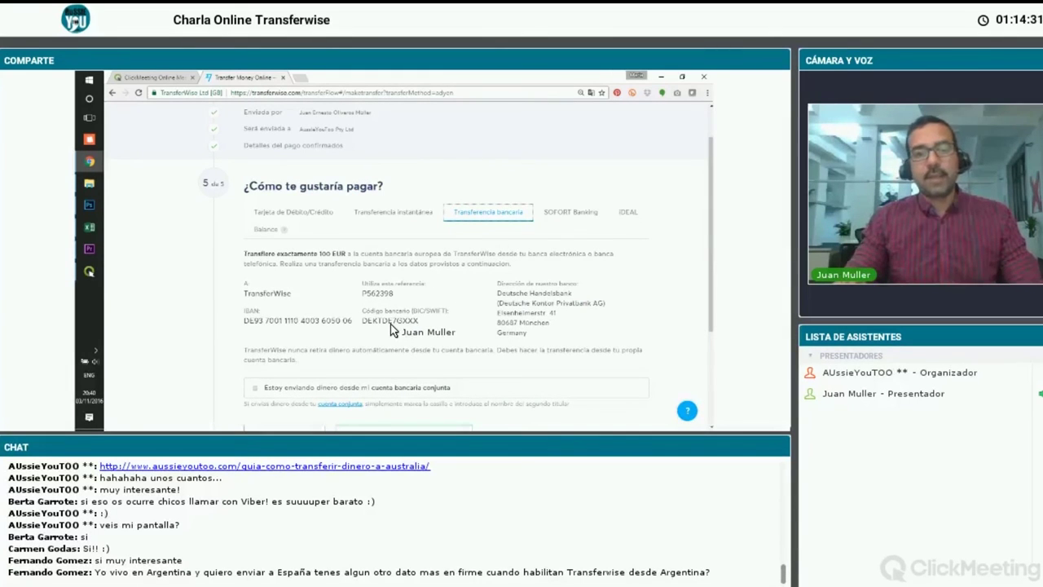
left_click_drag(349, 326, 423, 337)
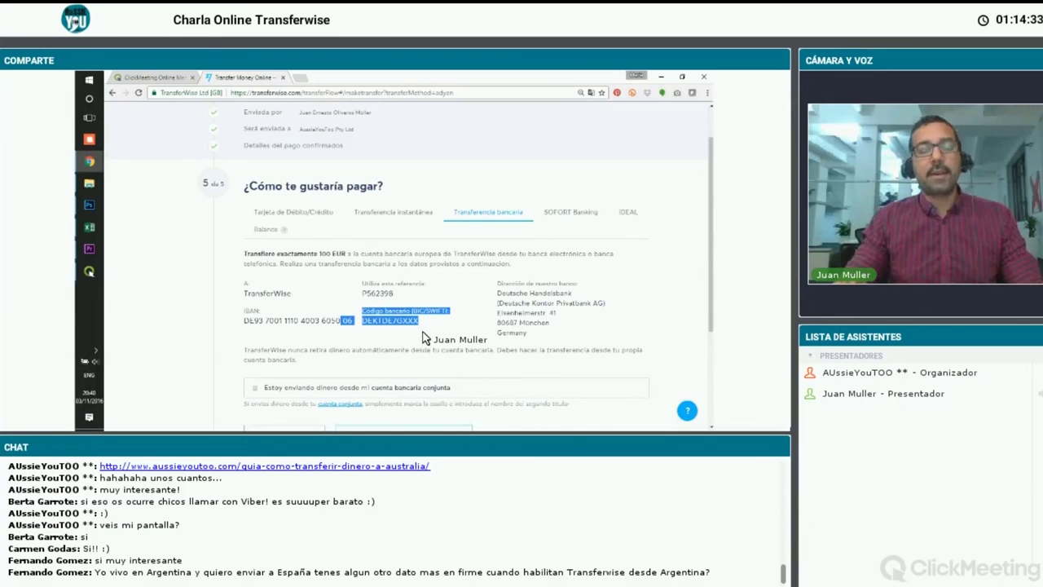
left_click(424, 334)
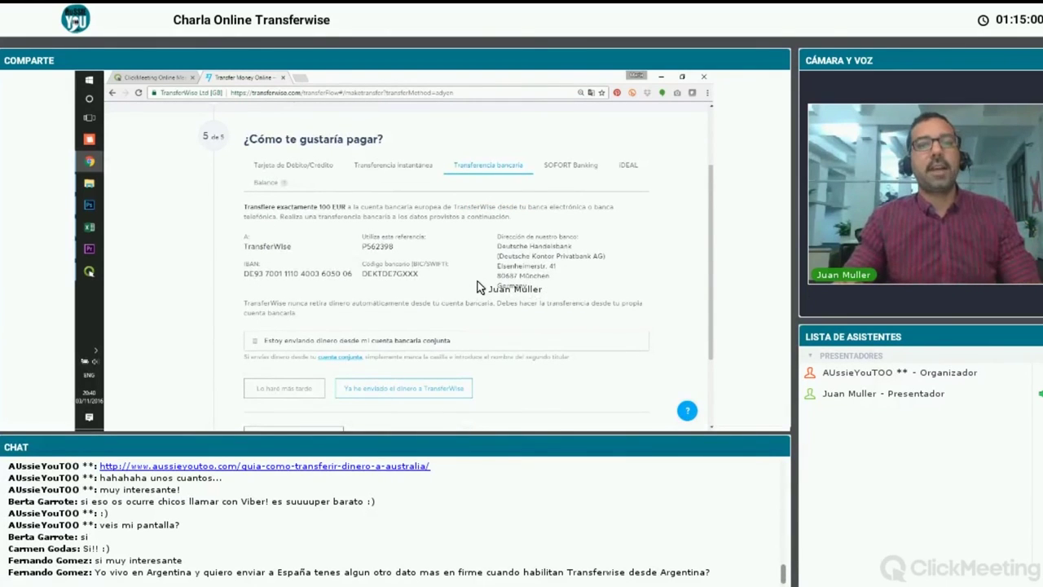
Look through the SOFORT Banking, iDEAL and instant transfer payment options.
left_click(580, 166)
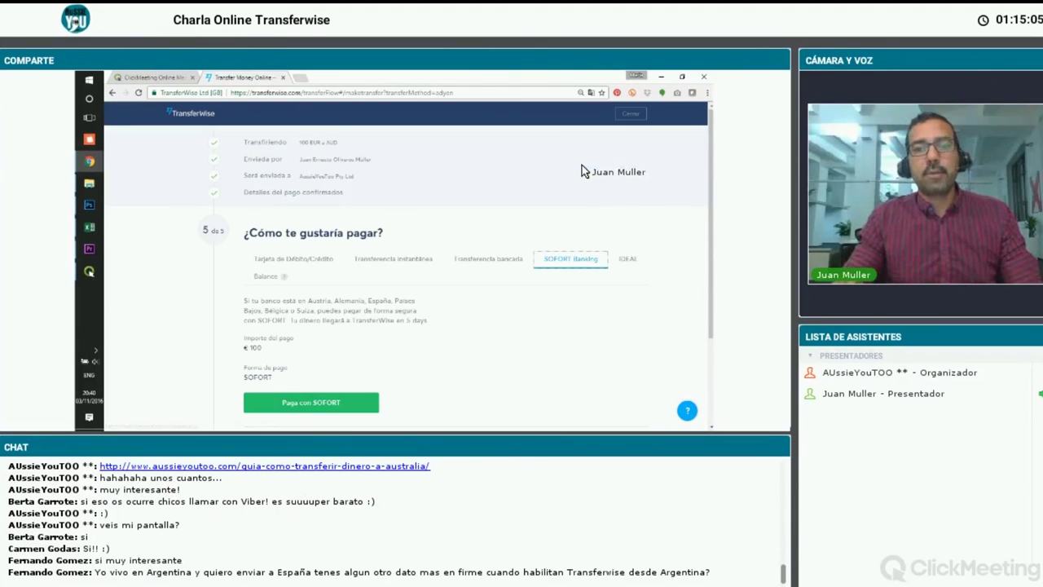
left_click(629, 260)
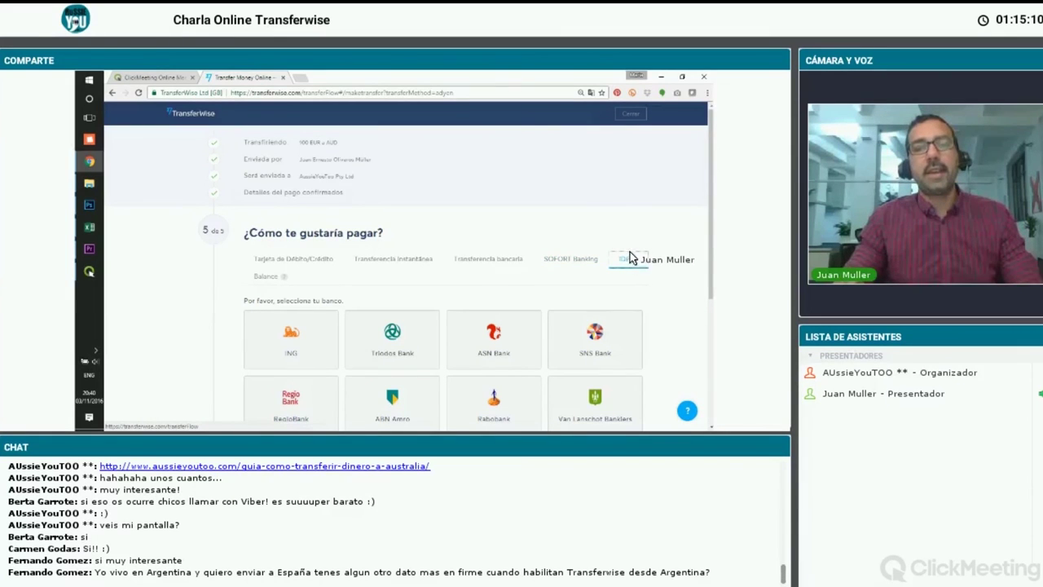
left_click(427, 260)
Return to the bank transfer payment option and postpone the payment with "Lo haré más tarde".
left_click(499, 260)
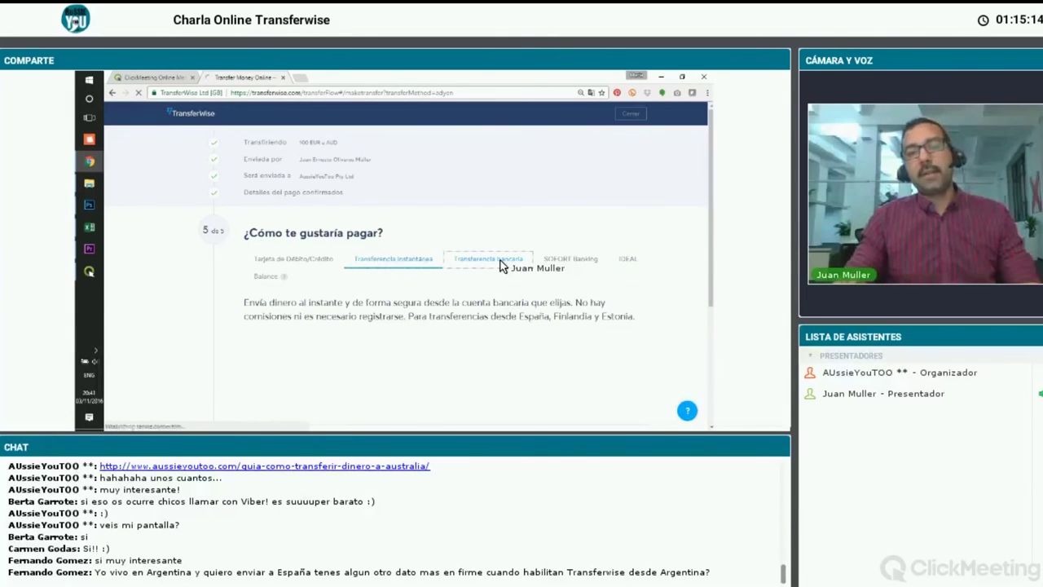
scroll(459, 301, "down", 2)
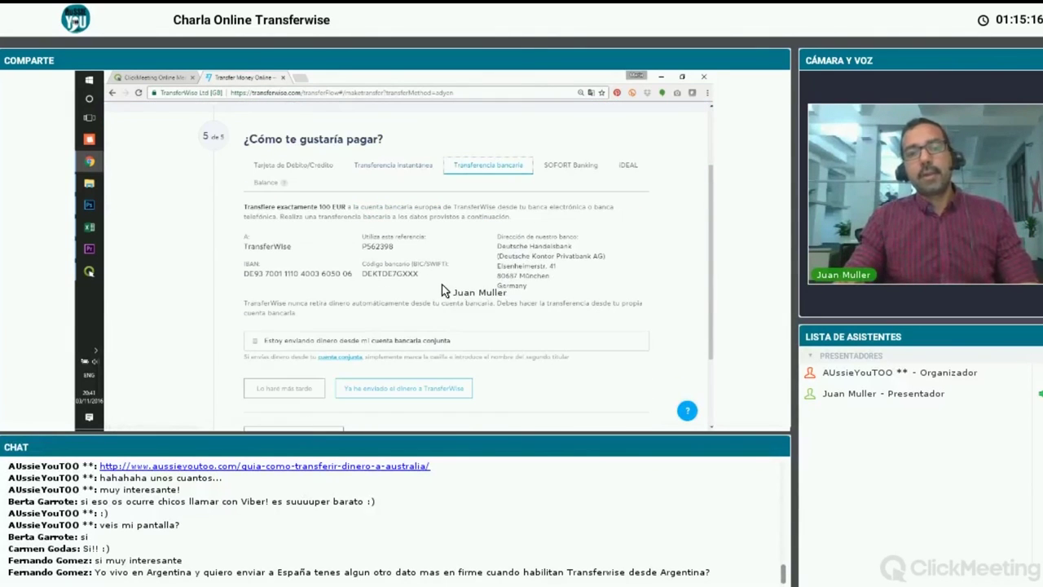
scroll(440, 285, "down", 1)
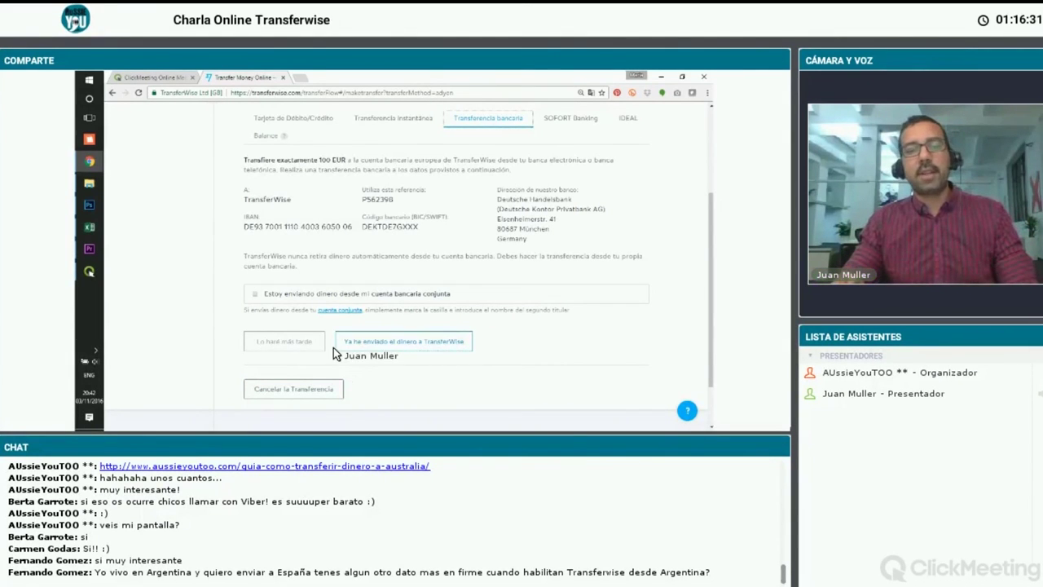
left_click(308, 343)
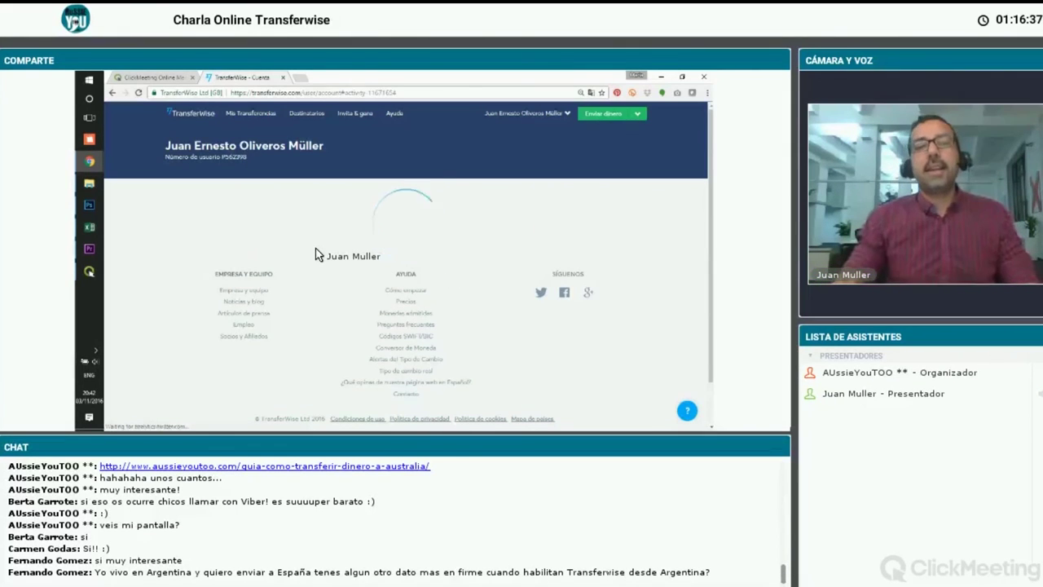
Review the in-progress 100 EUR transfer to AussieYouToo Pty Ltd and show the details of the 200.000 HUF transfer completed on 2 November 2016.
scroll(327, 237, "down", 2)
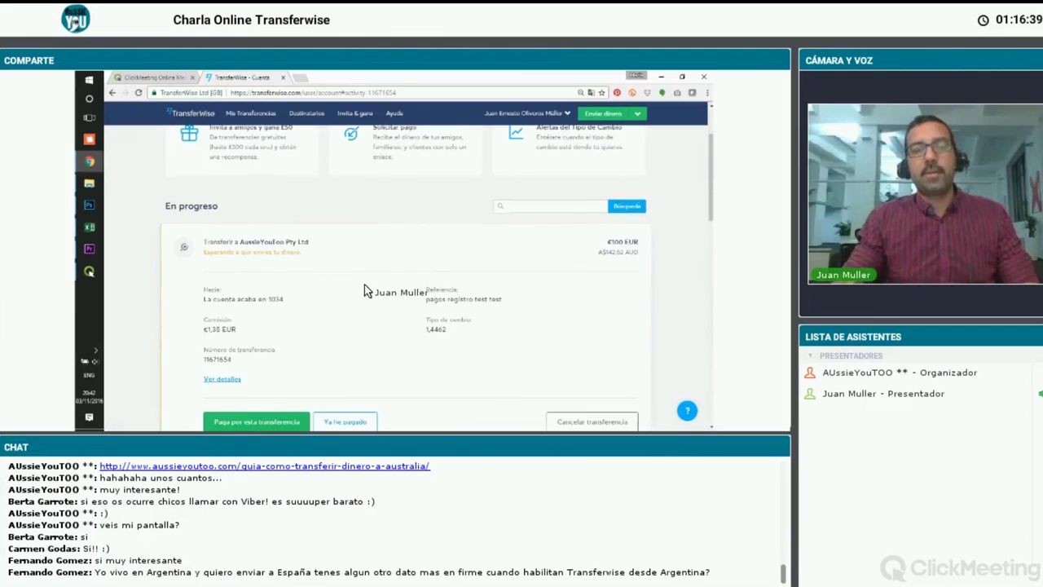
scroll(387, 308, "down", 1)
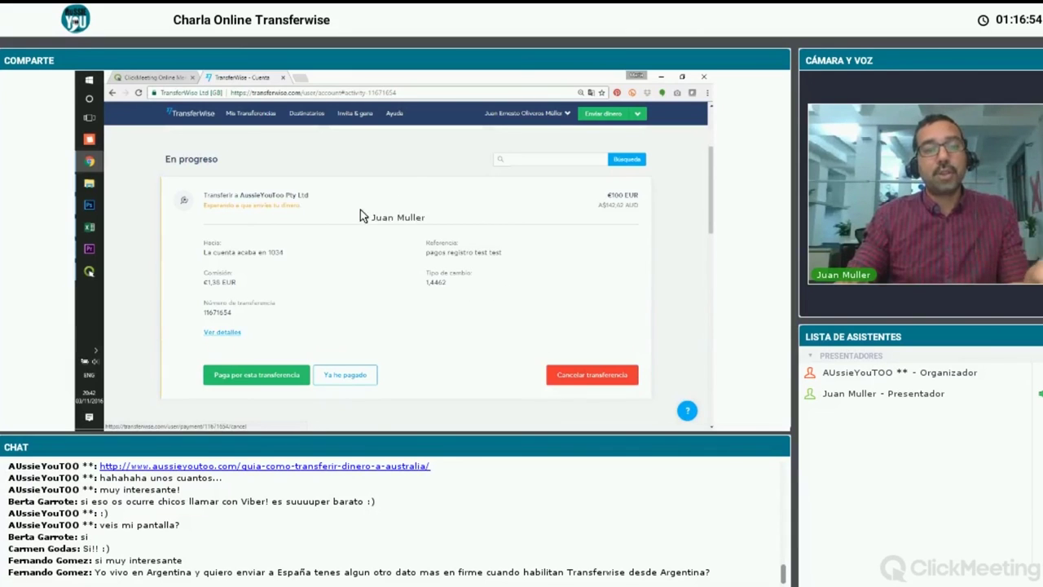
left_click(257, 119)
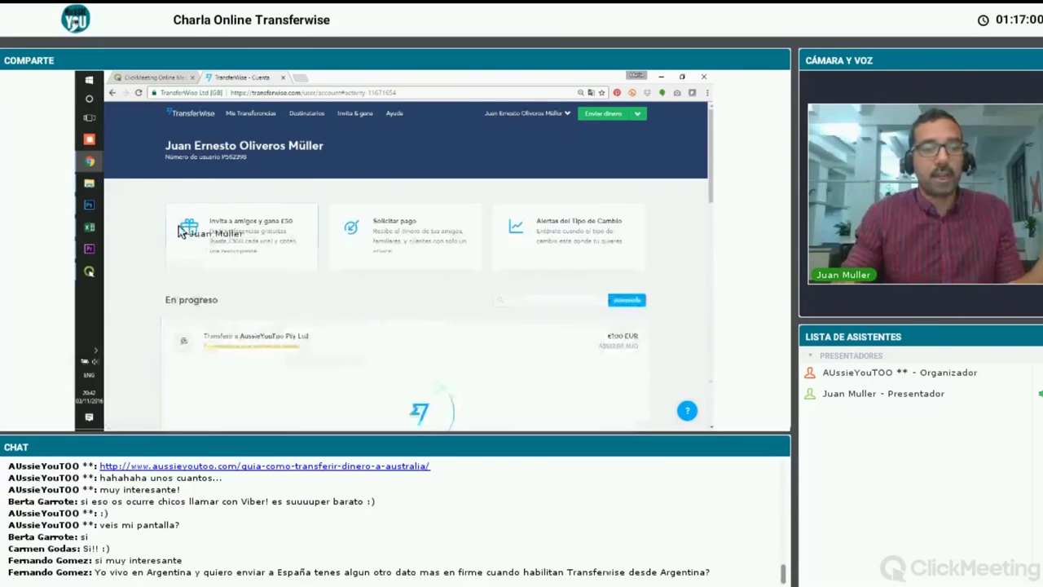
scroll(268, 296, "down", 5)
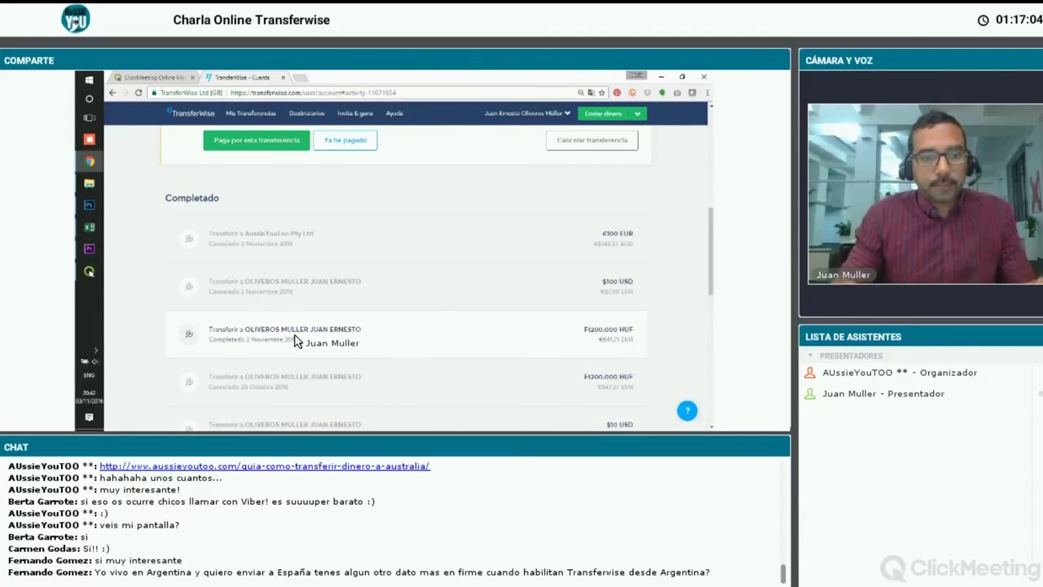
left_click(306, 334)
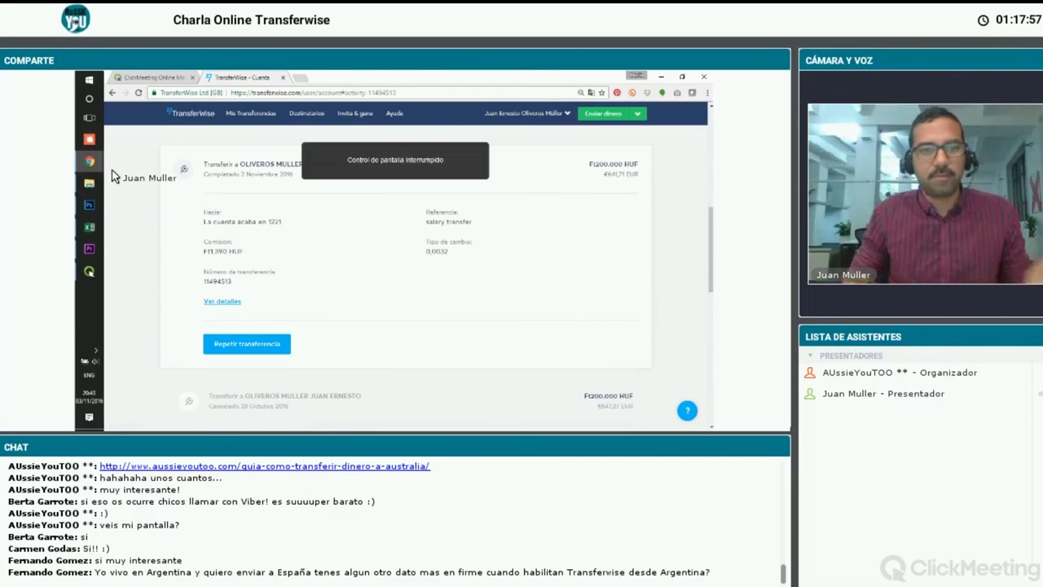
Switch back to ClickMeeting, ending the screen share and returning to the presentation's image slide.
mouse_move(88, 161)
left_click(128, 189)
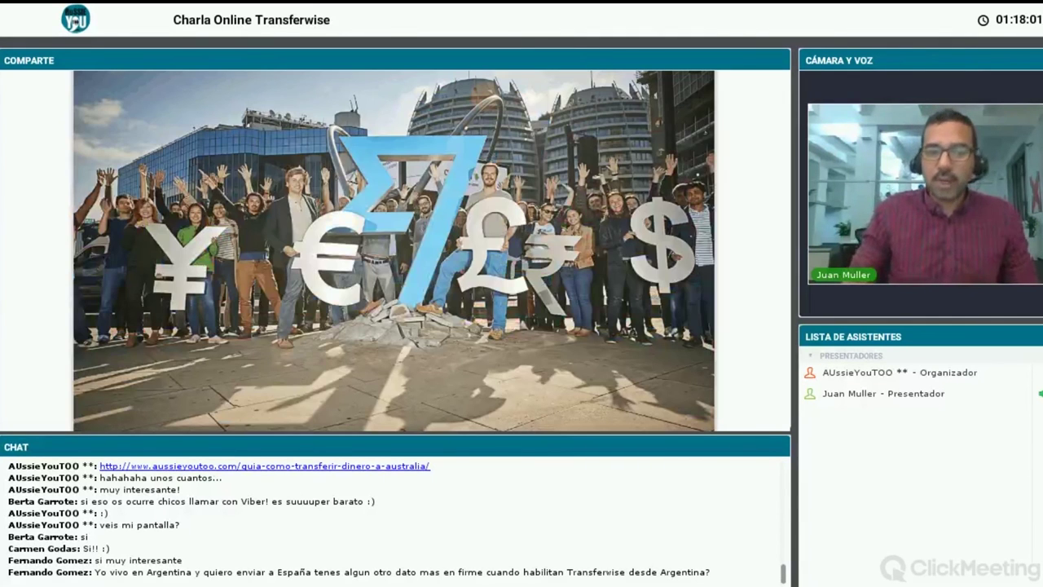